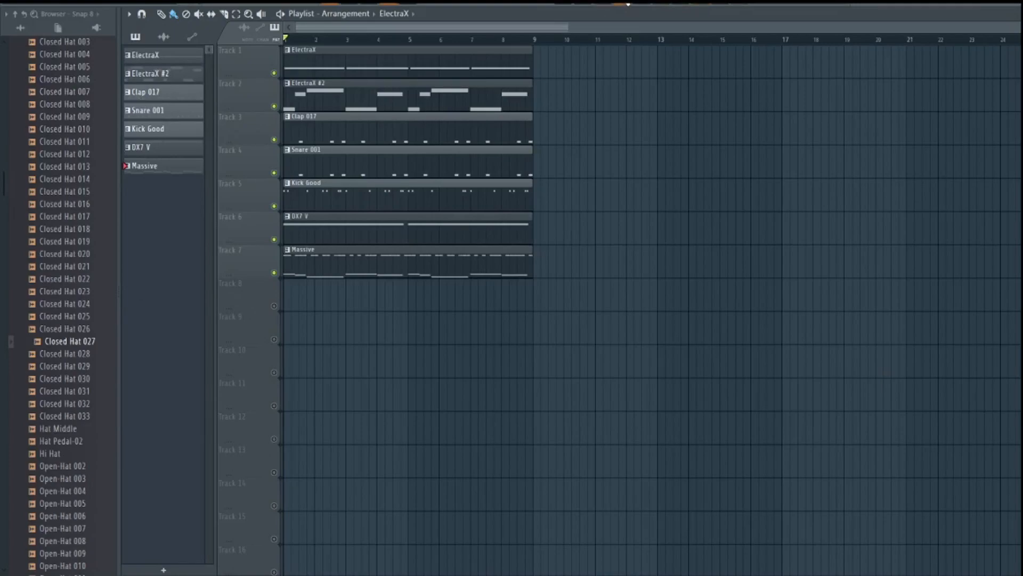
Open the mixer and look over the Master, Kick Good and Water Sound tracks, undoing the trial change to the Master's stereo separation.
{"action": "key", "text": "F9"}
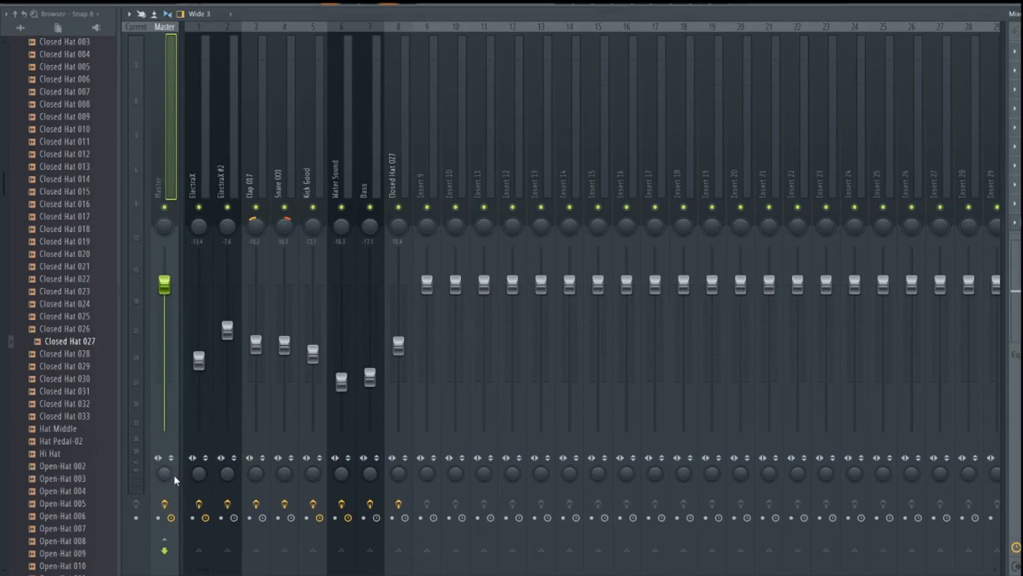
{"action": "mouse_move", "coordinate": [165, 474]}
{"action": "left_mouse_down"}
{"action": "mouse_move", "coordinate": [165, 496]}
{"action": "mouse_move", "coordinate": [166, 464]}
{"action": "left_mouse_up"}
{"action": "key", "text": "ctrl+z"}
{"action": "left_click", "coordinate": [322, 191]}
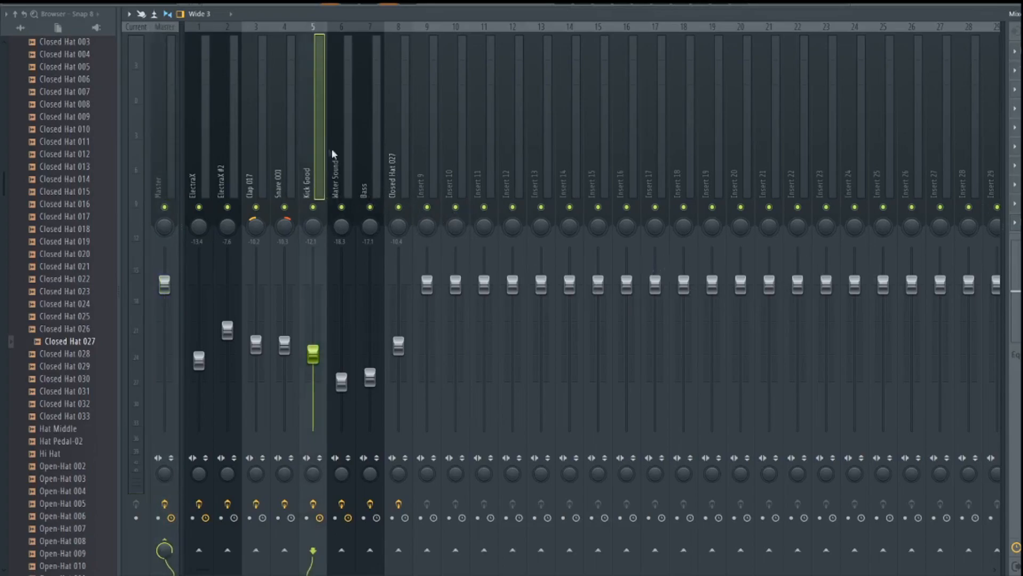
{"action": "left_click", "coordinate": [336, 187]}
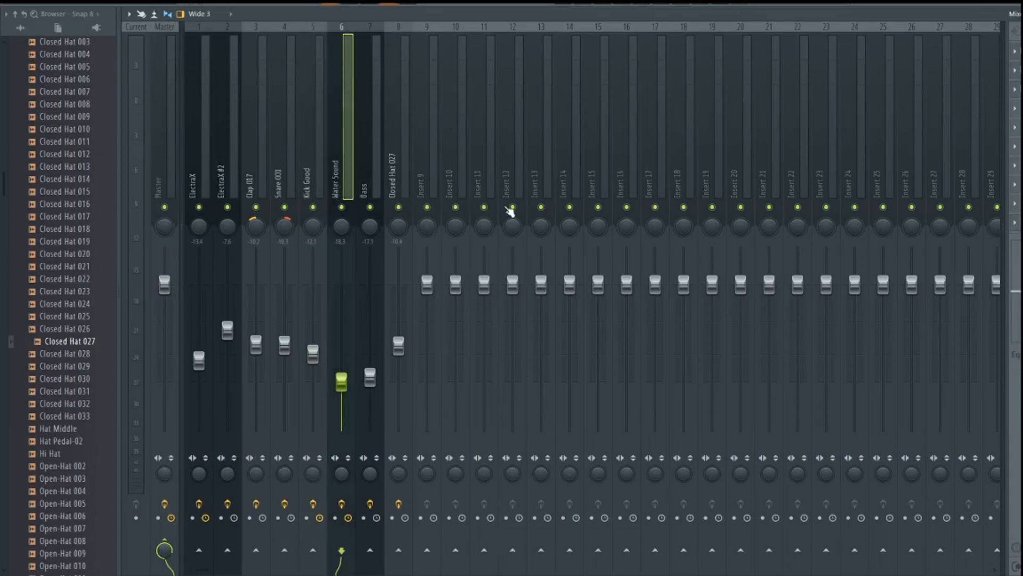
Solo the Bass track and play it to examine the curve of its existing Fruity Parametric EQ 2.
{"action": "left_click", "coordinate": [376, 183]}
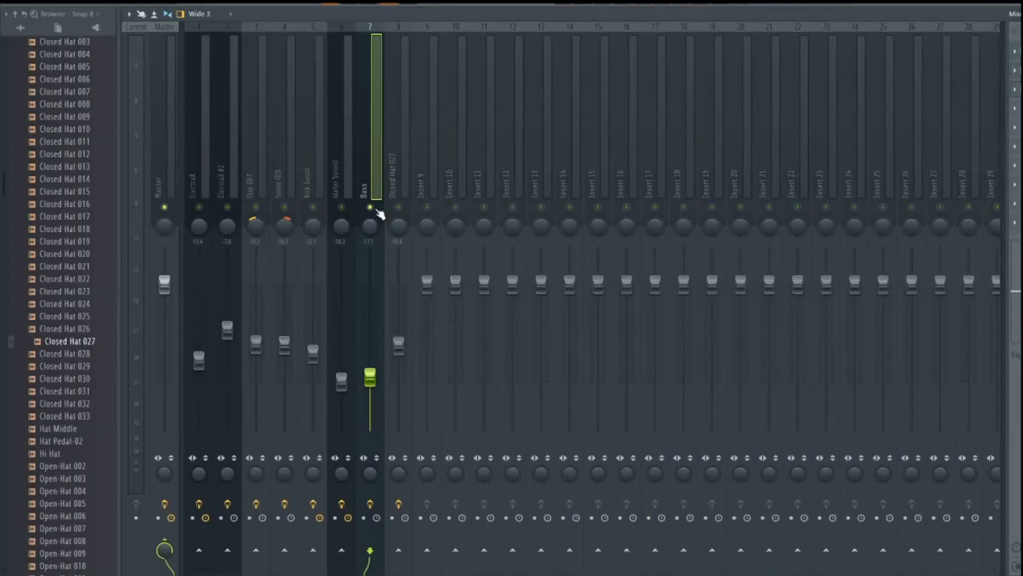
{"action": "key", "text": "space"}
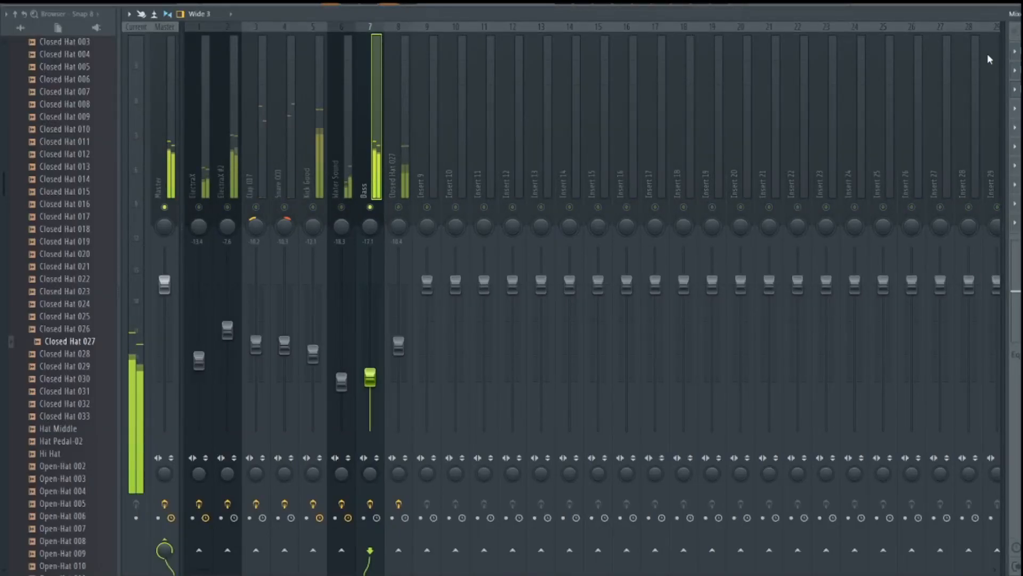
{"action": "left_click", "coordinate": [1019, 52]}
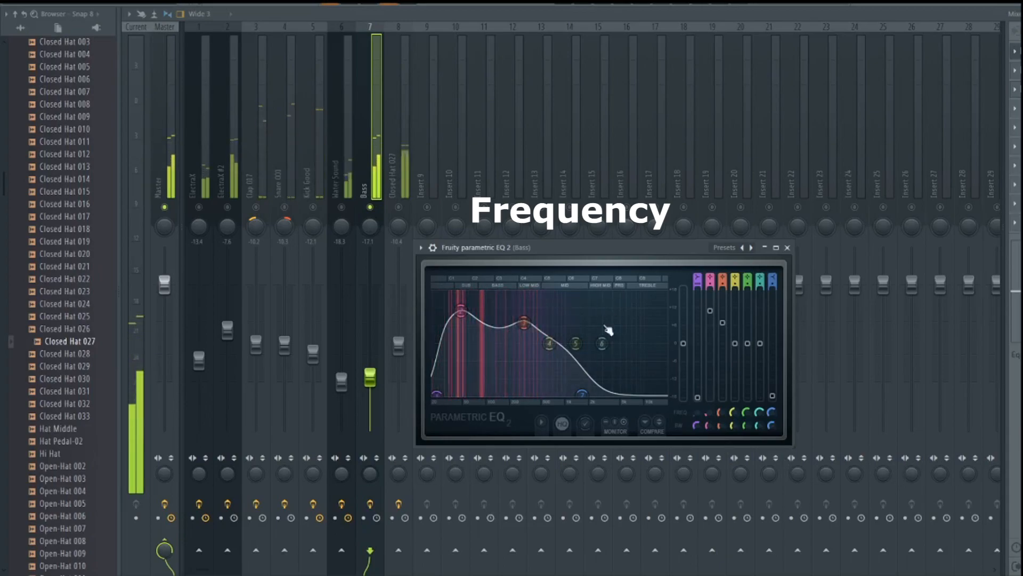
{"action": "key", "text": "space"}
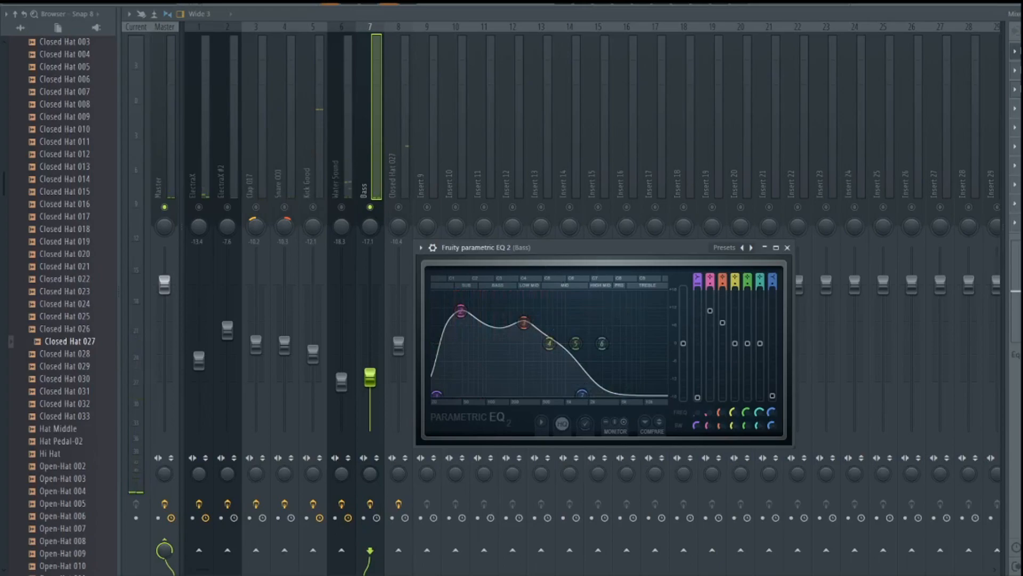
{"action": "left_click", "coordinate": [787, 247]}
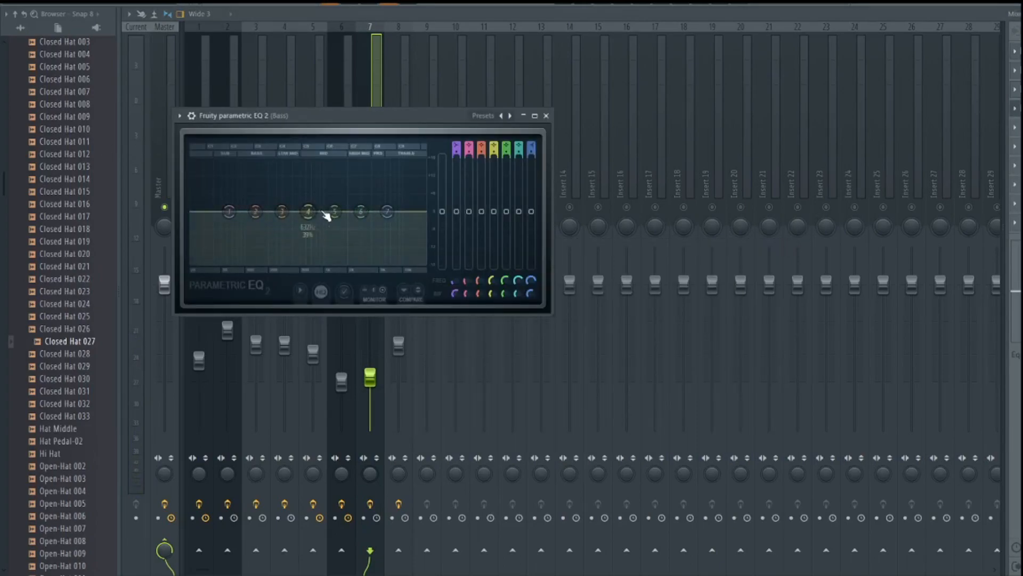
Roll off the Bass track's high frequencies with band 7 of the flat Fruity Parametric EQ 2 during playback.
{"action": "key", "text": "space"}
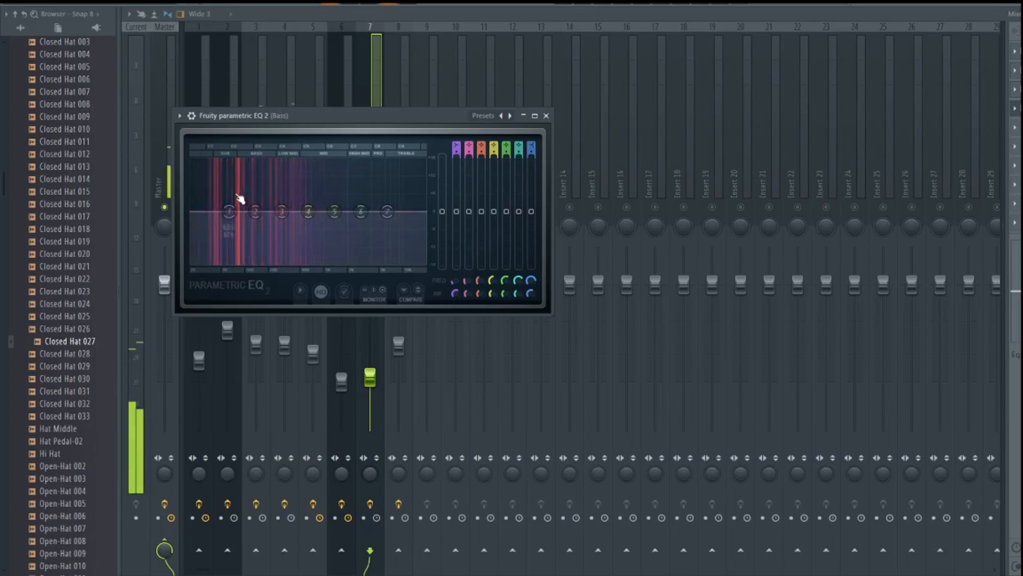
{"action": "left_click_drag", "start_coordinate": [387, 212], "coordinate": [352, 262]}
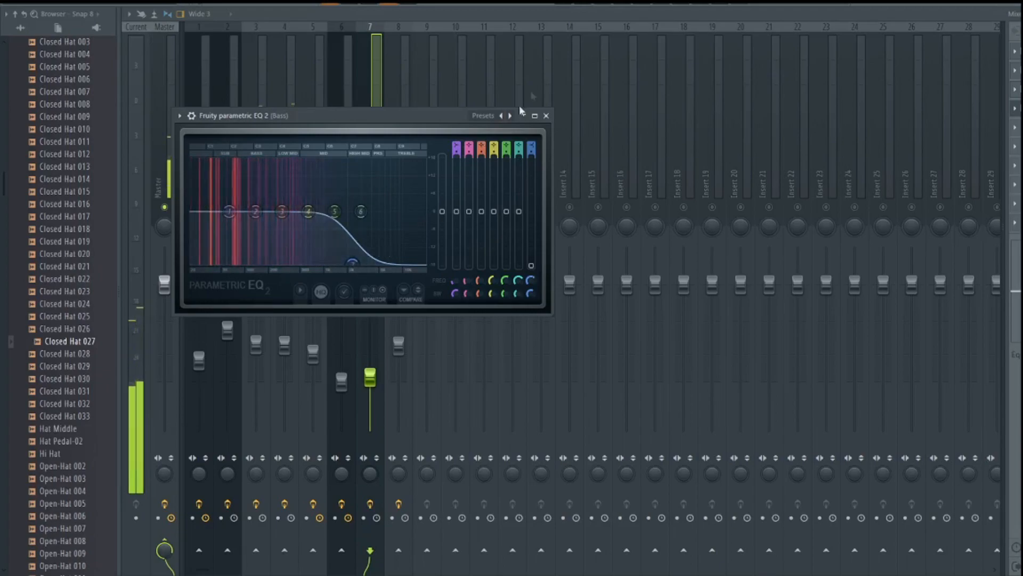
{"action": "left_click", "coordinate": [546, 115]}
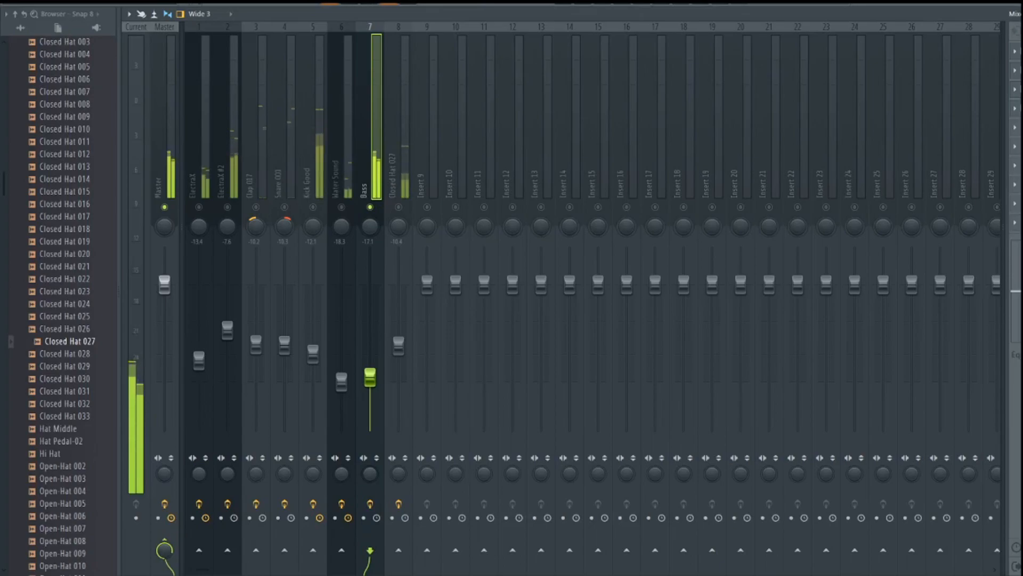
{"action": "key", "text": "space"}
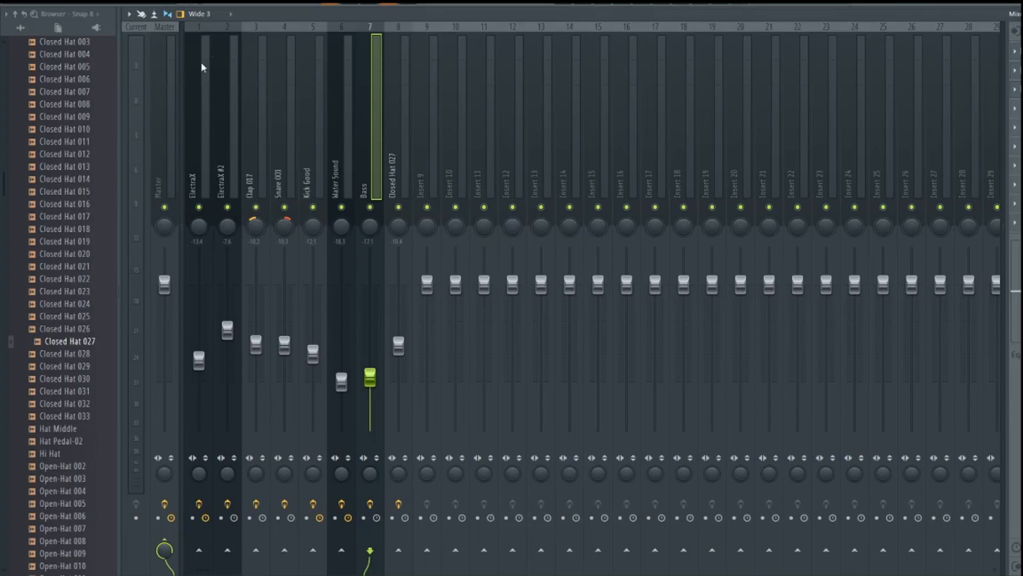
Play the full mix with all tracks audible and check the track and overall output levels.
{"action": "key", "text": "space"}
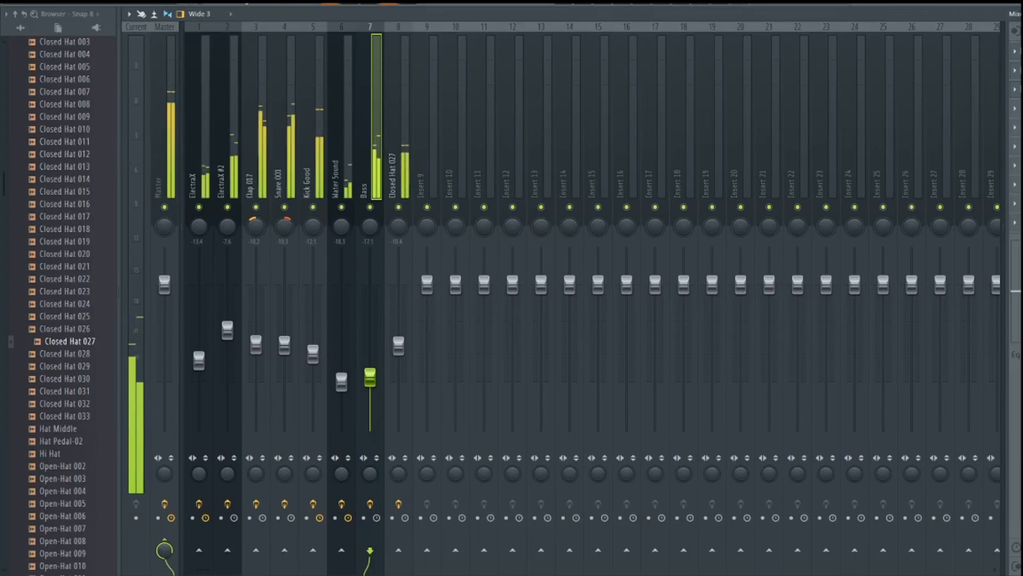
{"action": "left_click", "coordinate": [145, 194]}
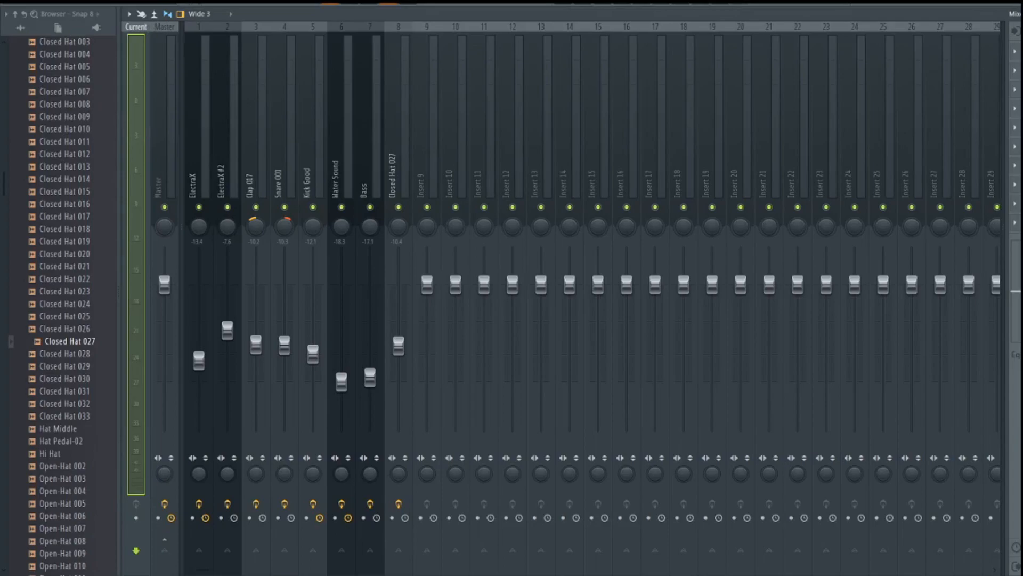
{"action": "key", "text": "space"}
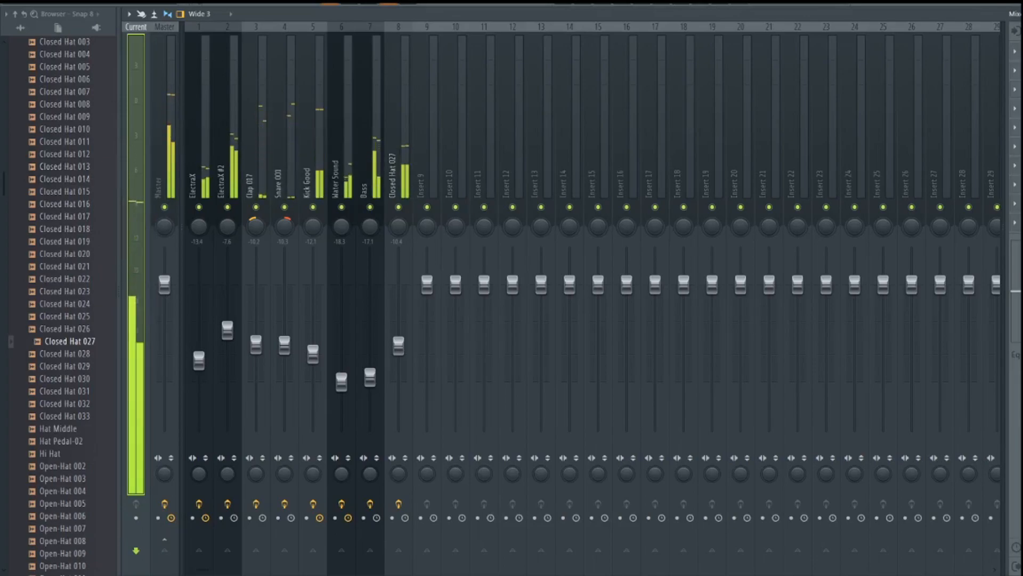
{"action": "key", "text": "space"}
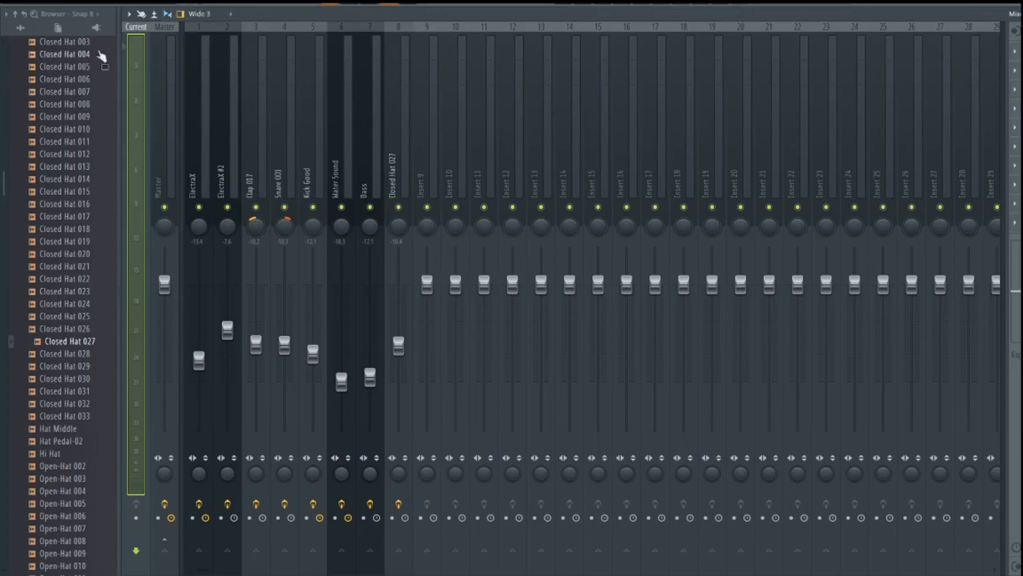
{"action": "key", "text": "space"}
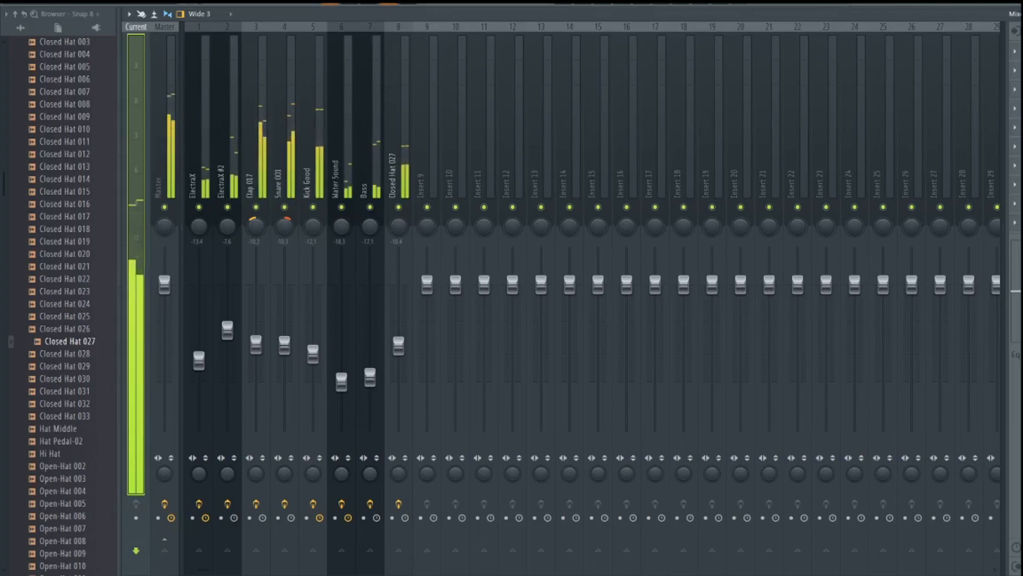
{"action": "key", "text": "space"}
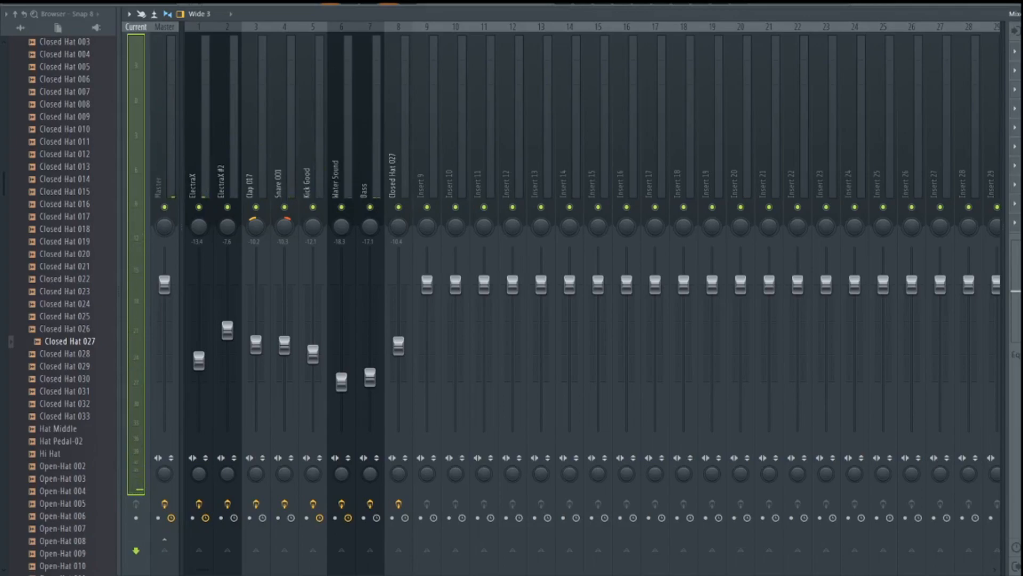
View the playlist arrangement and return to the mixer.
{"action": "key", "text": "F5"}
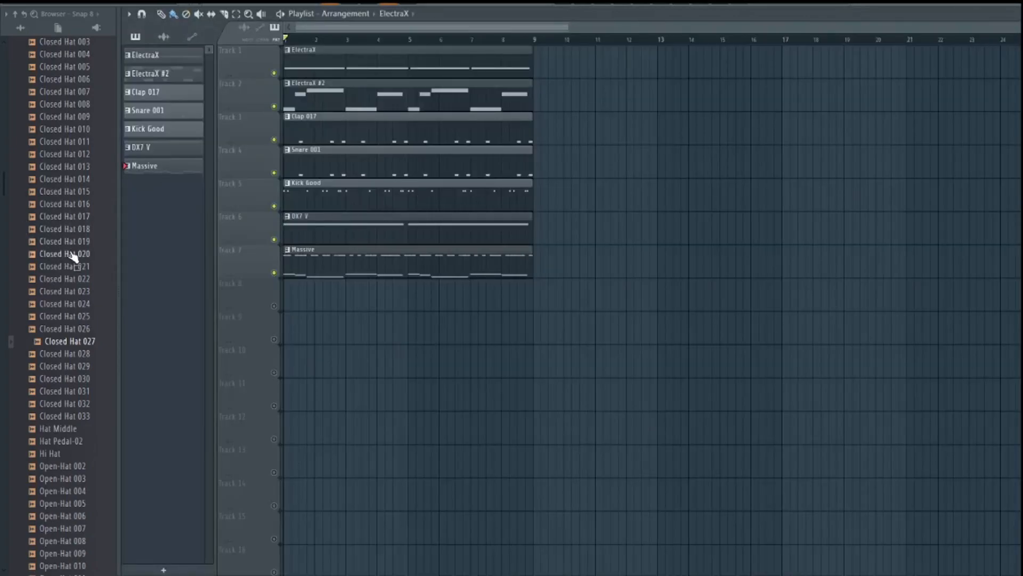
{"action": "left_click_drag", "start_coordinate": [75, 258], "coordinate": [419, 387]}
{"action": "left_click", "coordinate": [622, 6]}
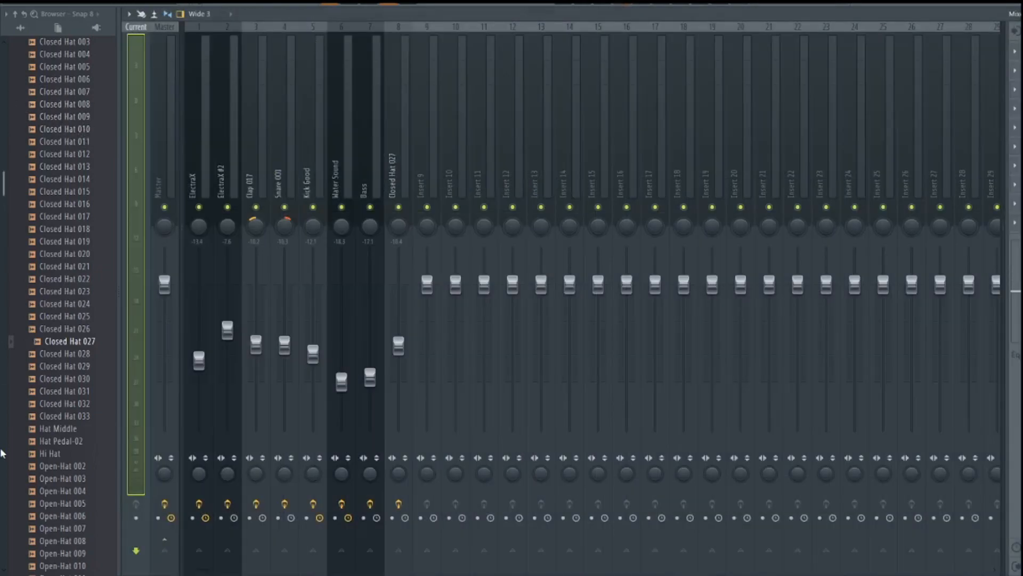
Bring up Maximus on the Master track and play the mix through it to check its level.
{"action": "left_click", "coordinate": [166, 158]}
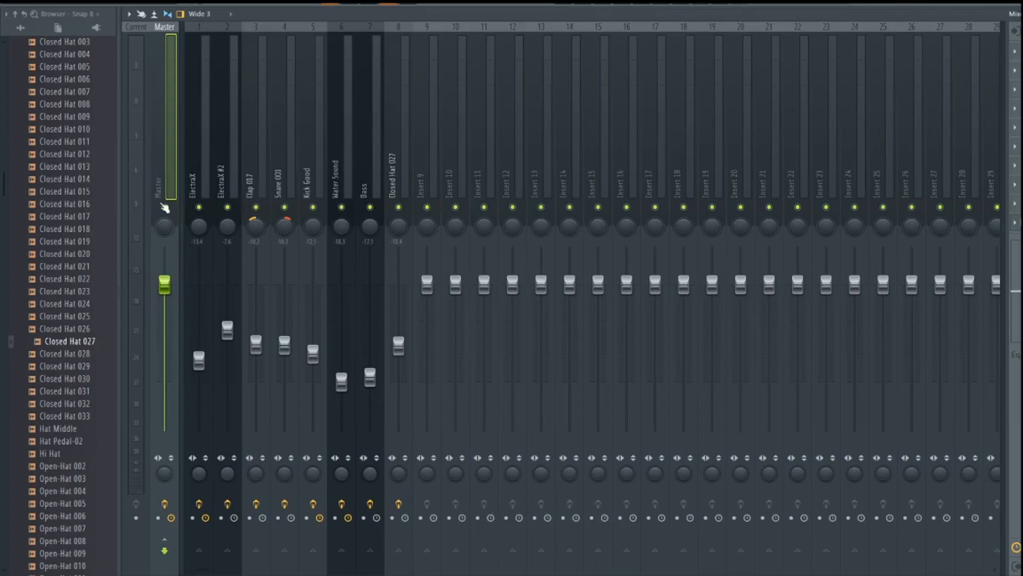
{"action": "key", "text": "space"}
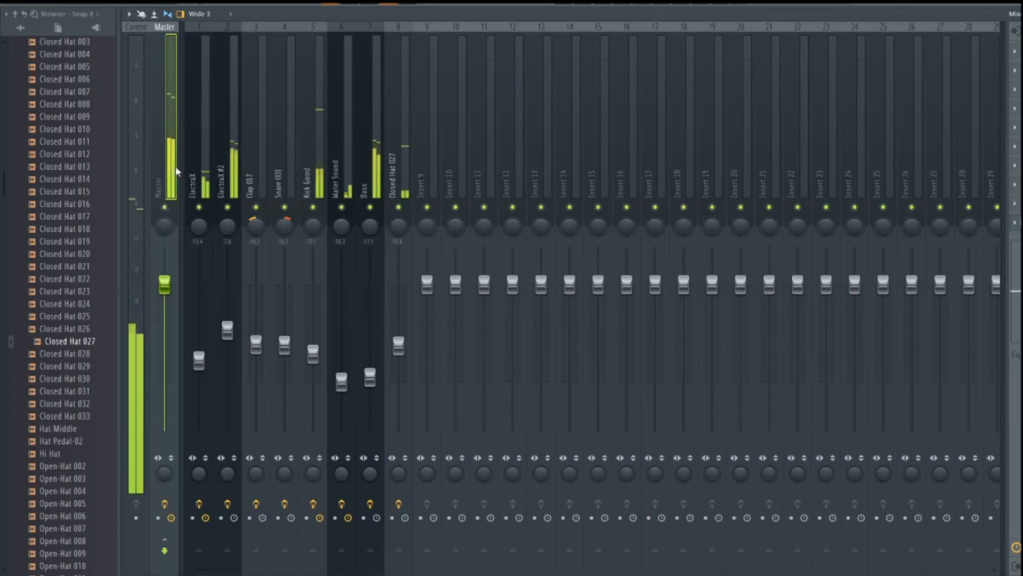
{"action": "key", "text": "space"}
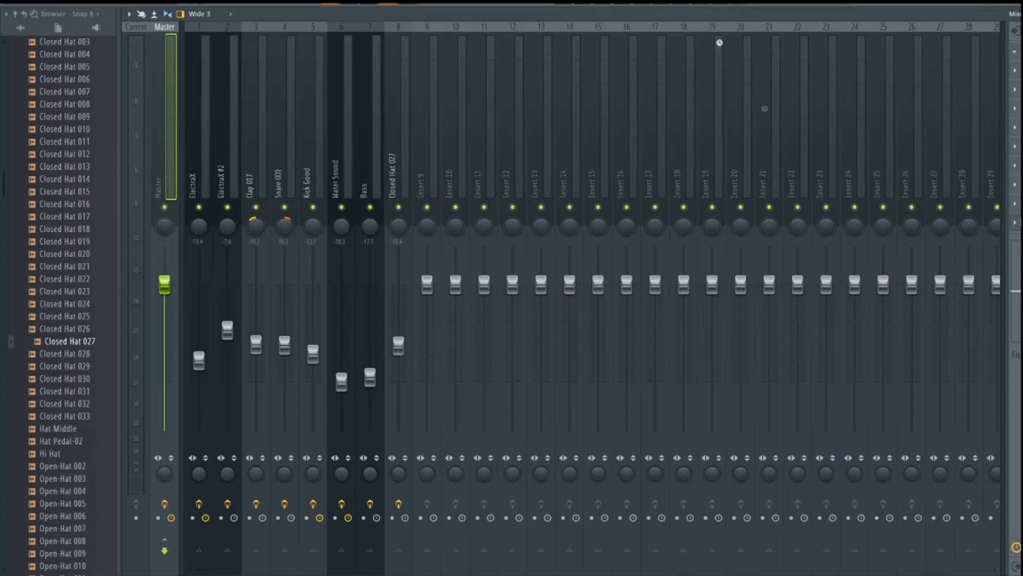
{"action": "left_click_drag", "start_coordinate": [308, 100], "coordinate": [492, 176]}
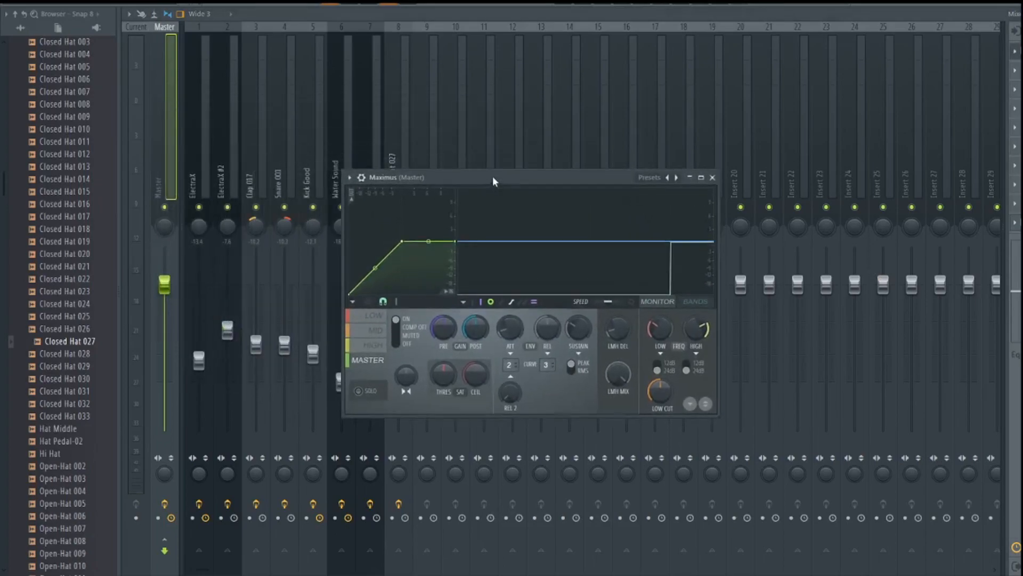
{"action": "key", "text": "space"}
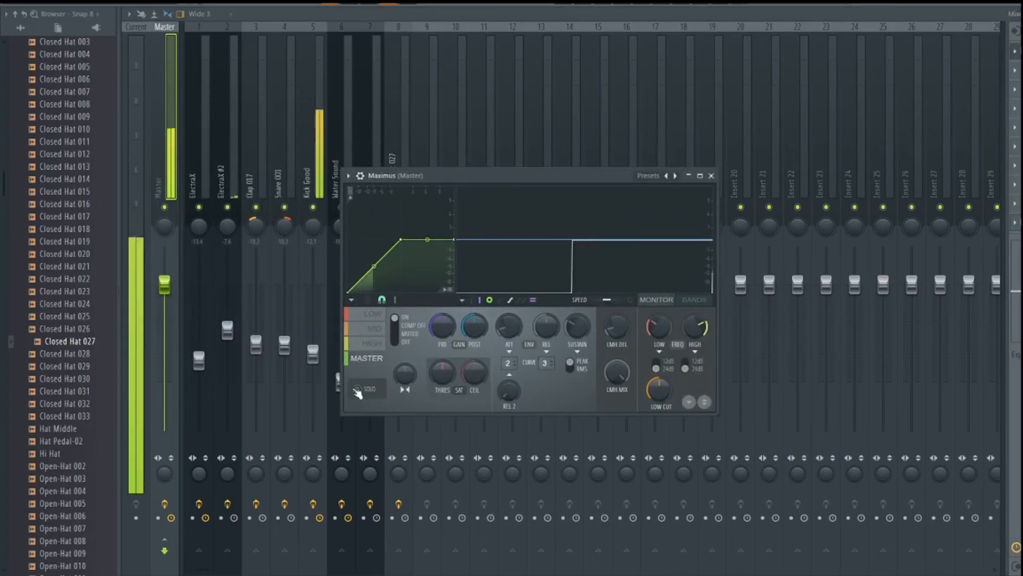
{"action": "key", "text": "space"}
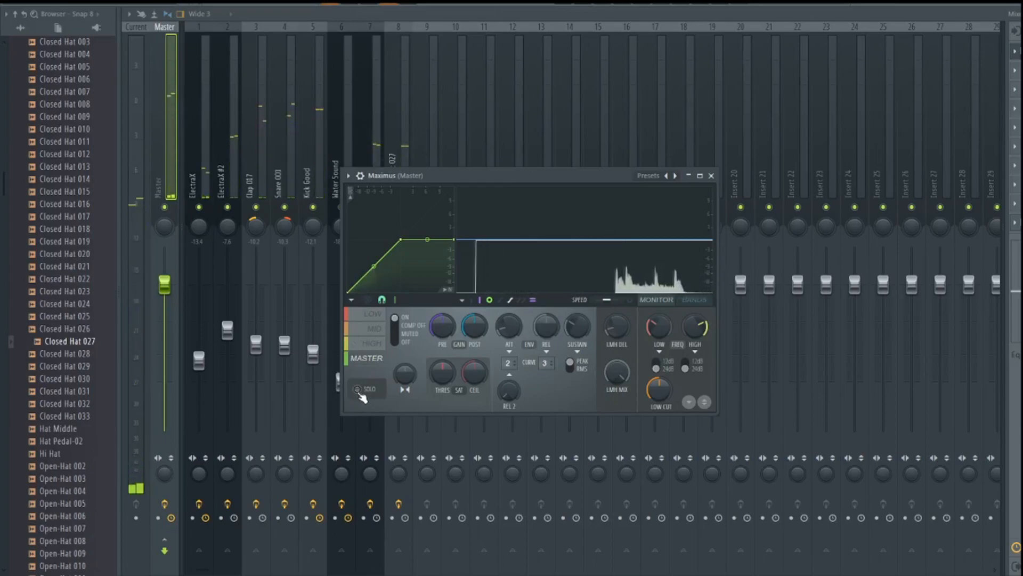
Solo the LOW band in Maximus and show the frequency bands view with its spectrum display on during playback.
{"action": "left_click", "coordinate": [358, 390]}
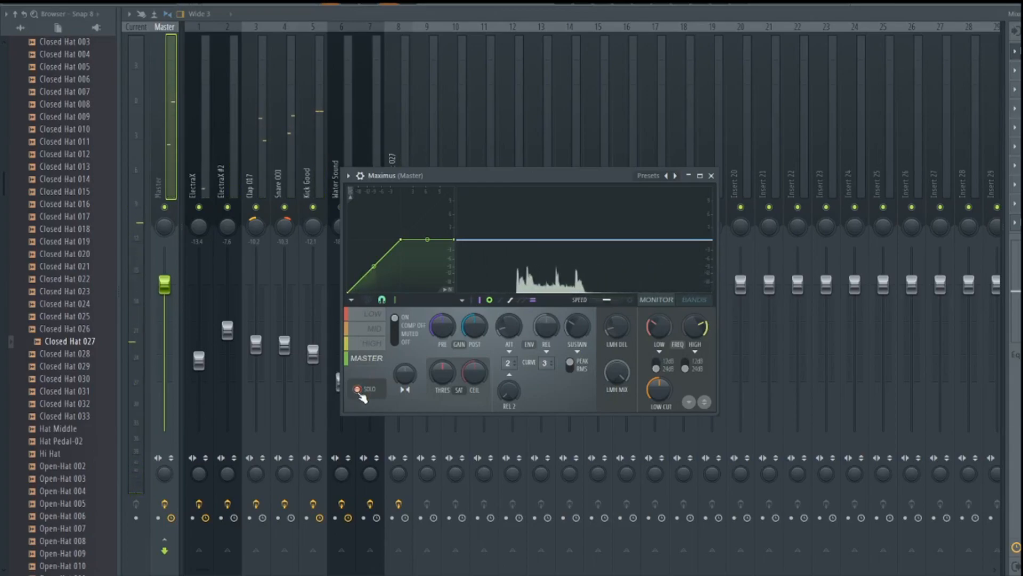
{"action": "left_click", "coordinate": [381, 318]}
{"action": "key", "text": "space"}
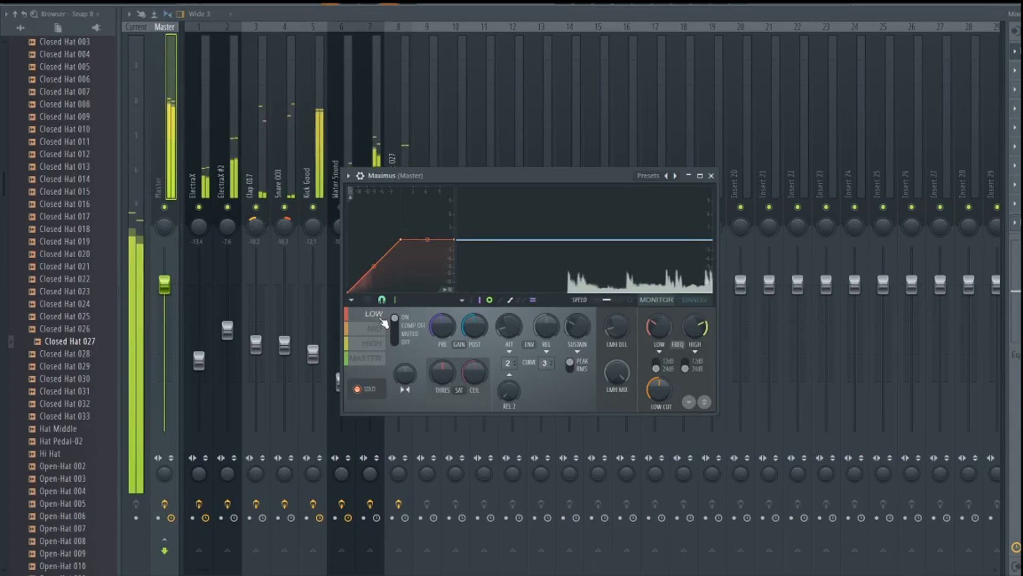
{"action": "left_click", "coordinate": [647, 300]}
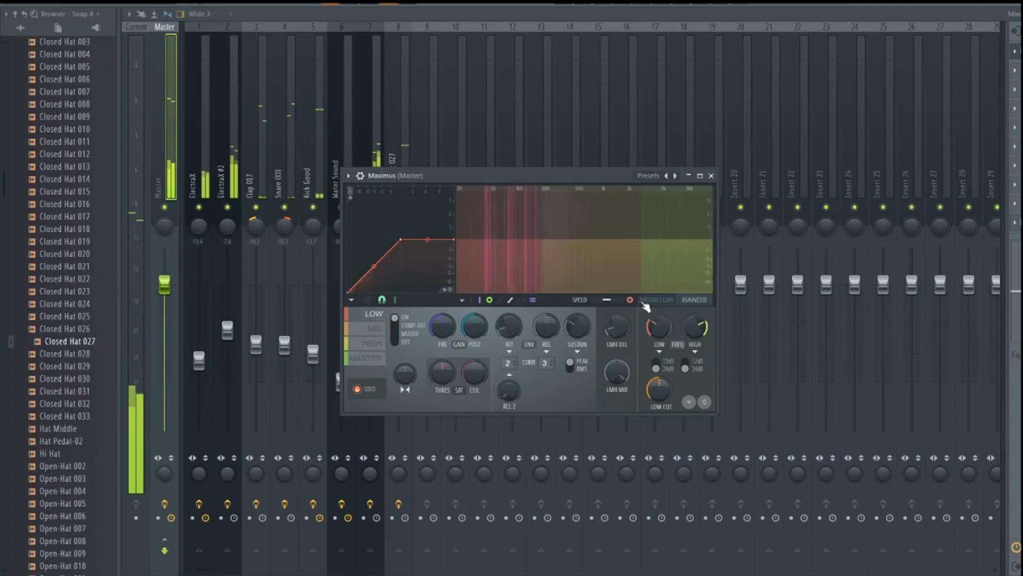
{"action": "left_click", "coordinate": [631, 300]}
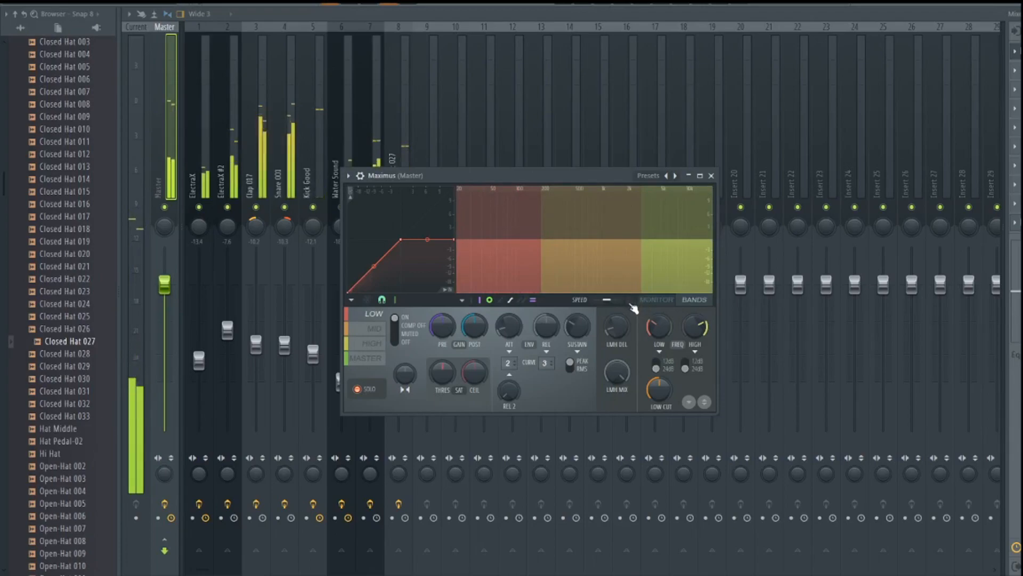
{"action": "left_click", "coordinate": [631, 300]}
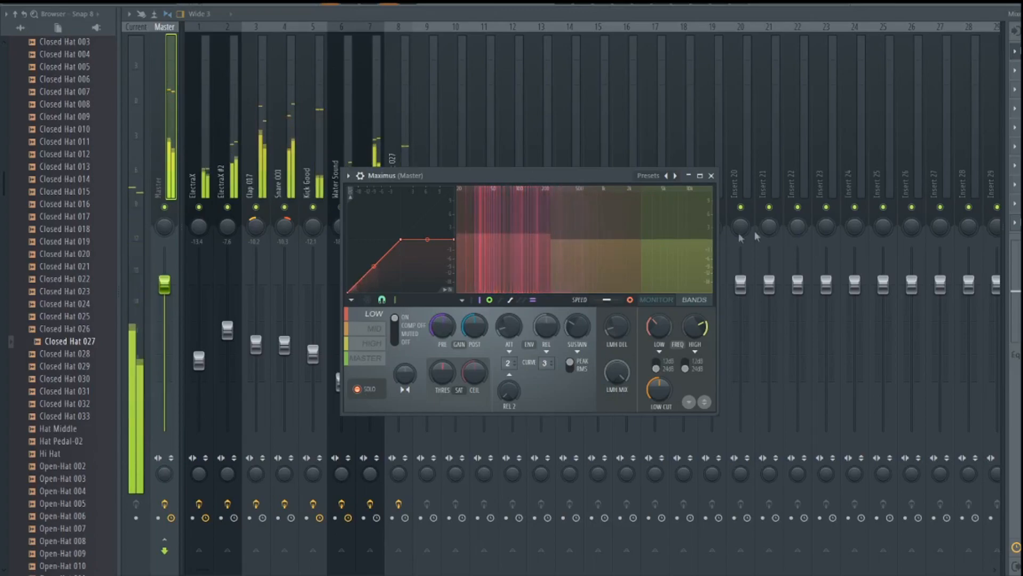
Listen to the HIGH, LOW and MID bands soloed in turn in Maximus, and switch back to the MASTER band.
{"action": "left_click", "coordinate": [688, 262]}
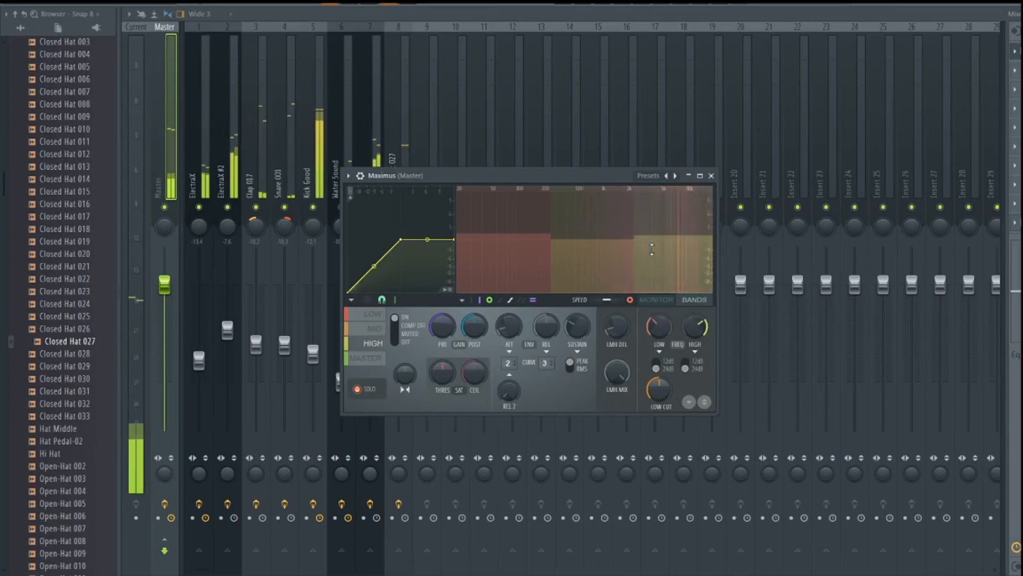
{"action": "left_click", "coordinate": [515, 256]}
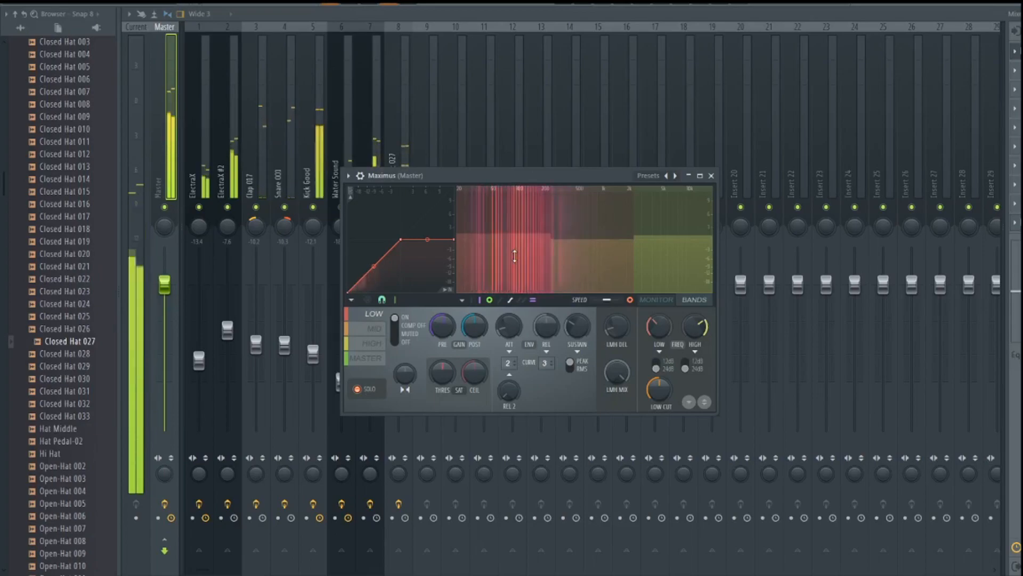
{"action": "left_click", "coordinate": [564, 272]}
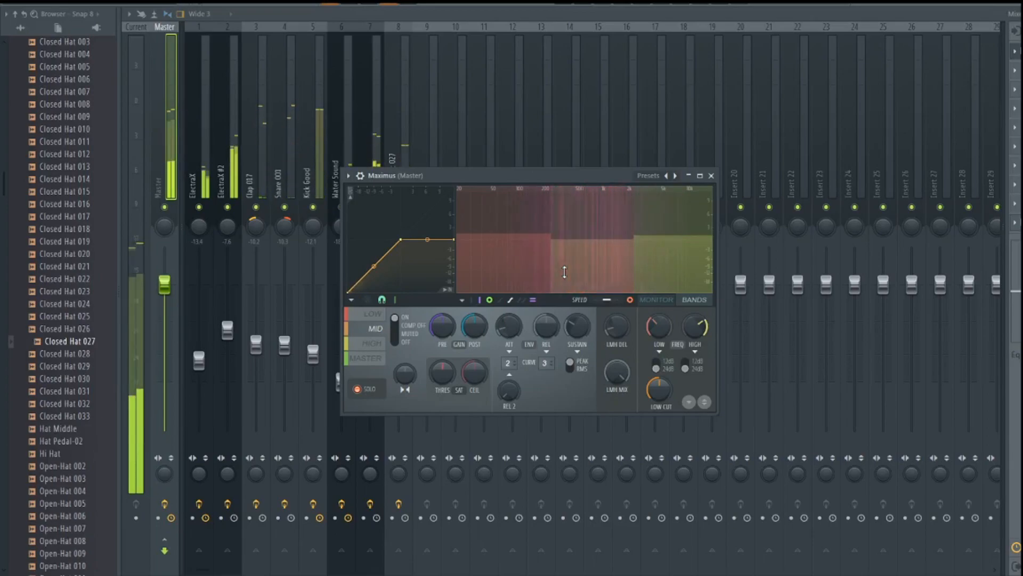
{"action": "left_click", "coordinate": [373, 363]}
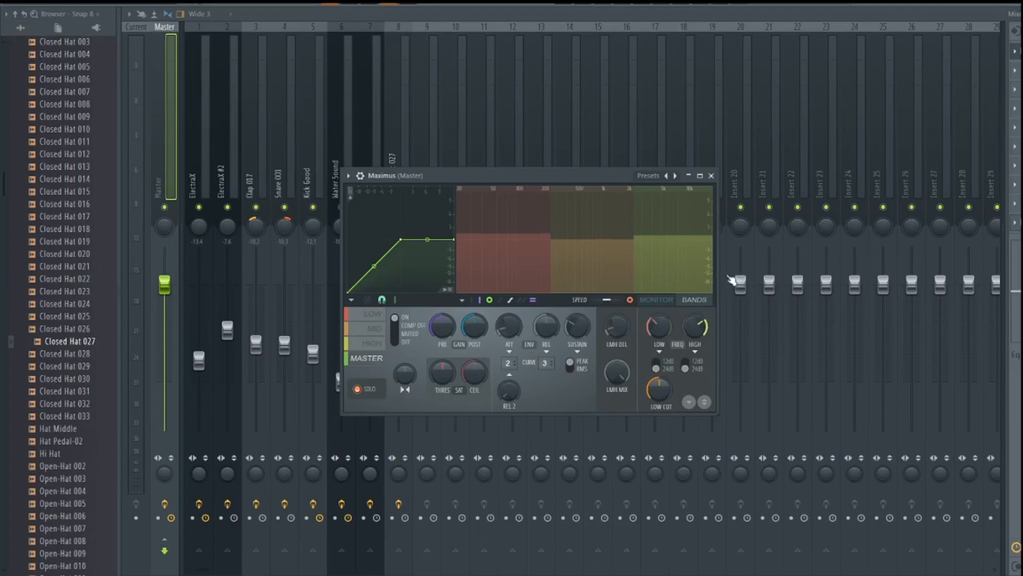
Play the mix through the MASTER band of Maximus, showing its monitor view instead of the frequency bands, and close the plugin.
{"action": "left_click", "coordinate": [712, 176]}
{"action": "left_click", "coordinate": [1020, 51]}
{"action": "key", "text": "space"}
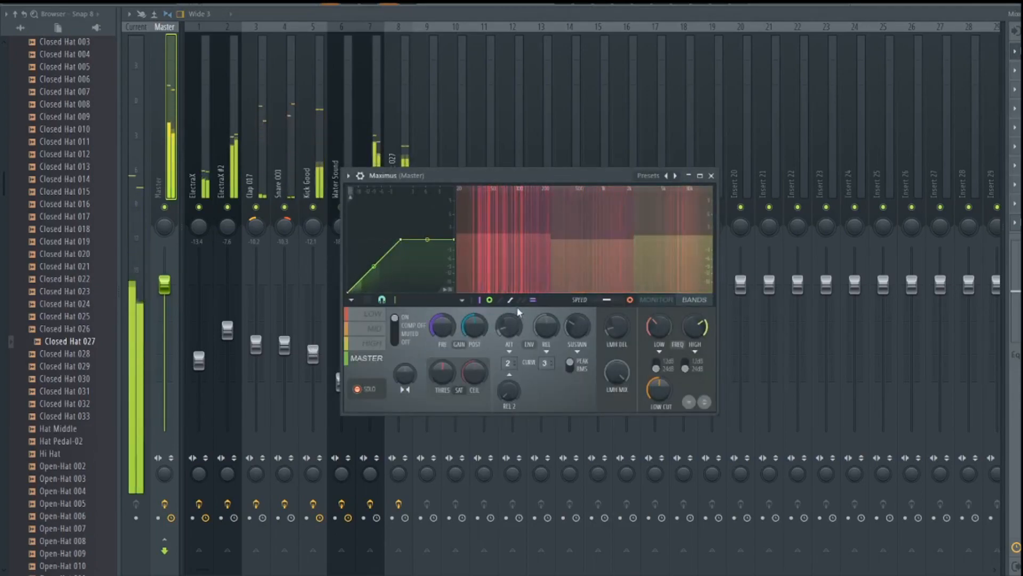
{"action": "left_click", "coordinate": [489, 300]}
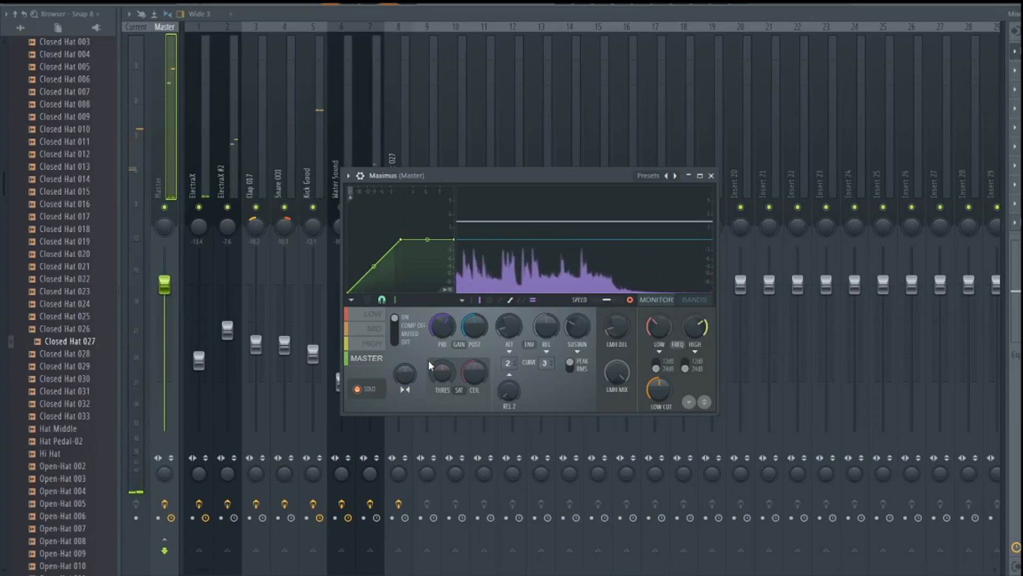
{"action": "left_click", "coordinate": [712, 175]}
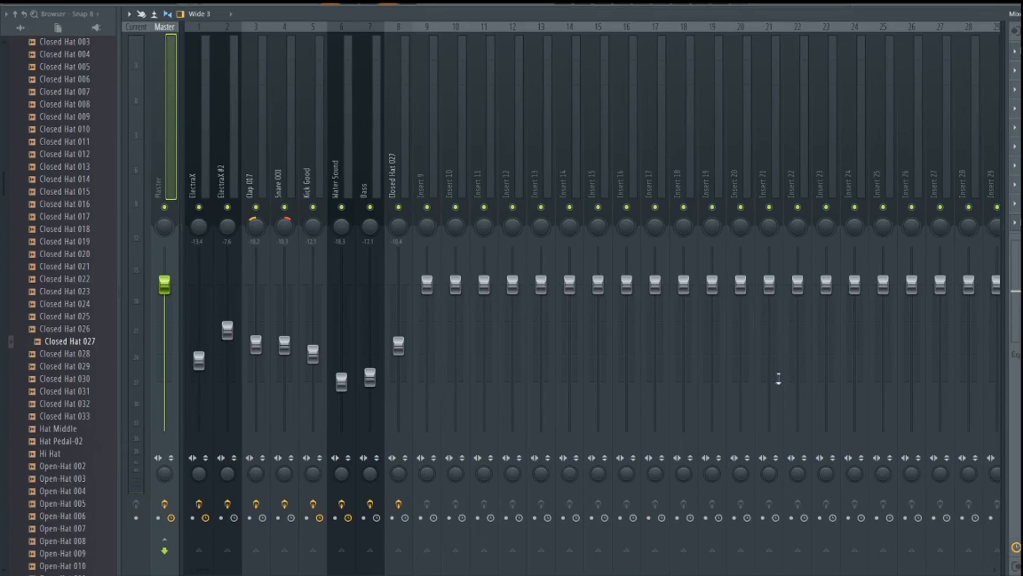
Bring up Fruity Limiter on the Master track and play the mix through it to check the master peak levels.
{"action": "left_click", "coordinate": [1019, 222]}
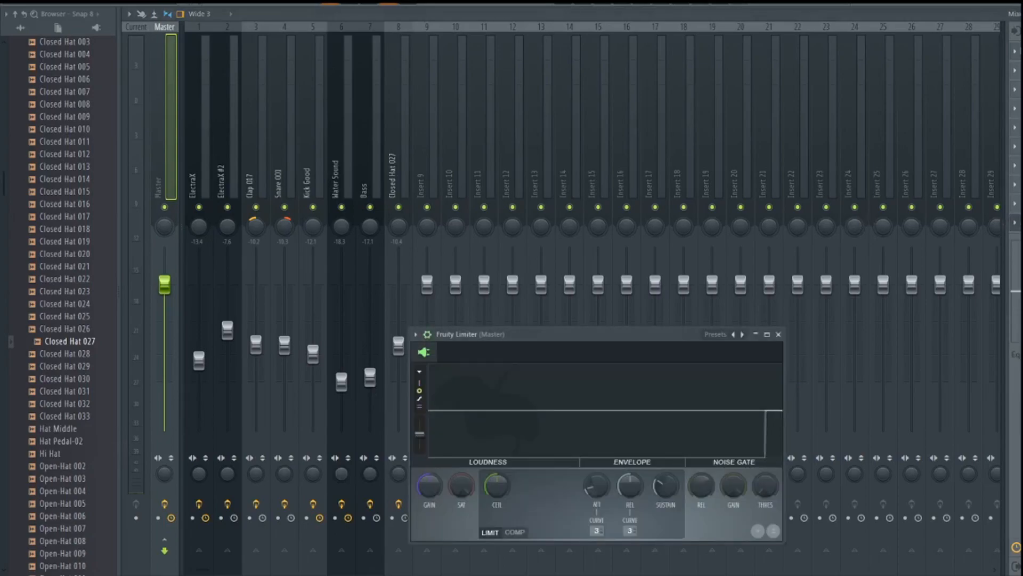
{"action": "left_click_drag", "start_coordinate": [579, 344], "coordinate": [559, 197]}
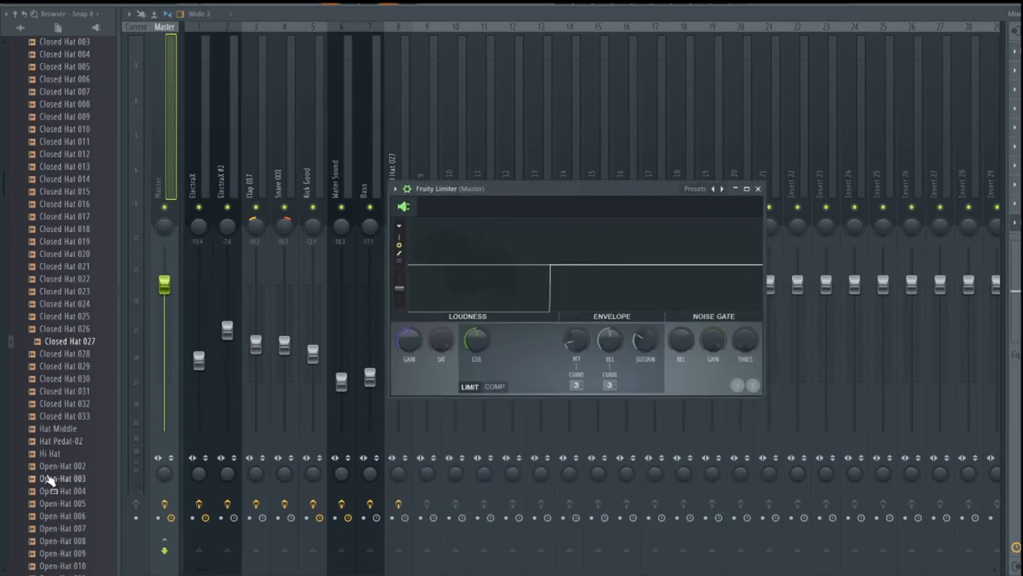
{"action": "key", "text": "space"}
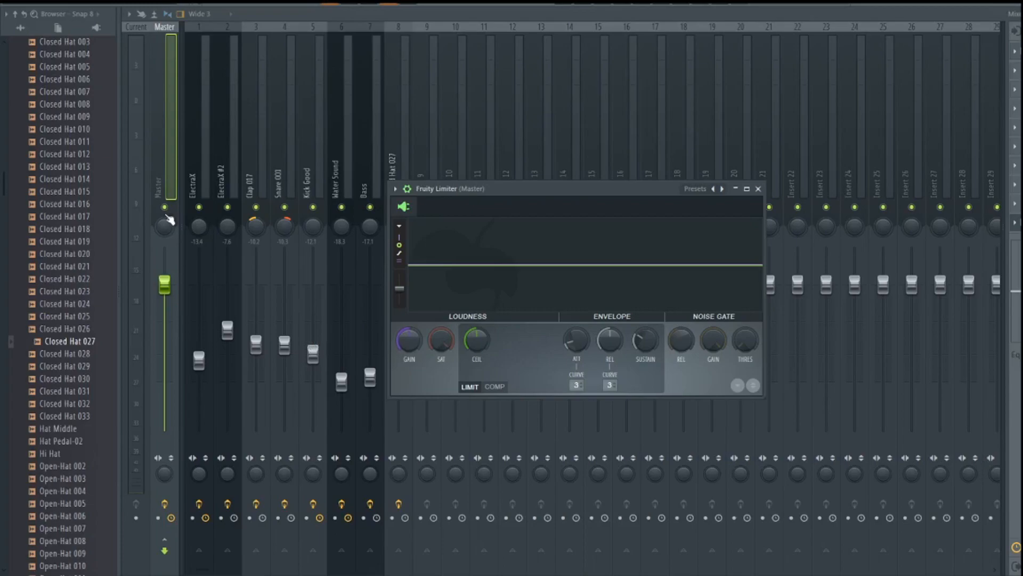
{"action": "key", "text": "space"}
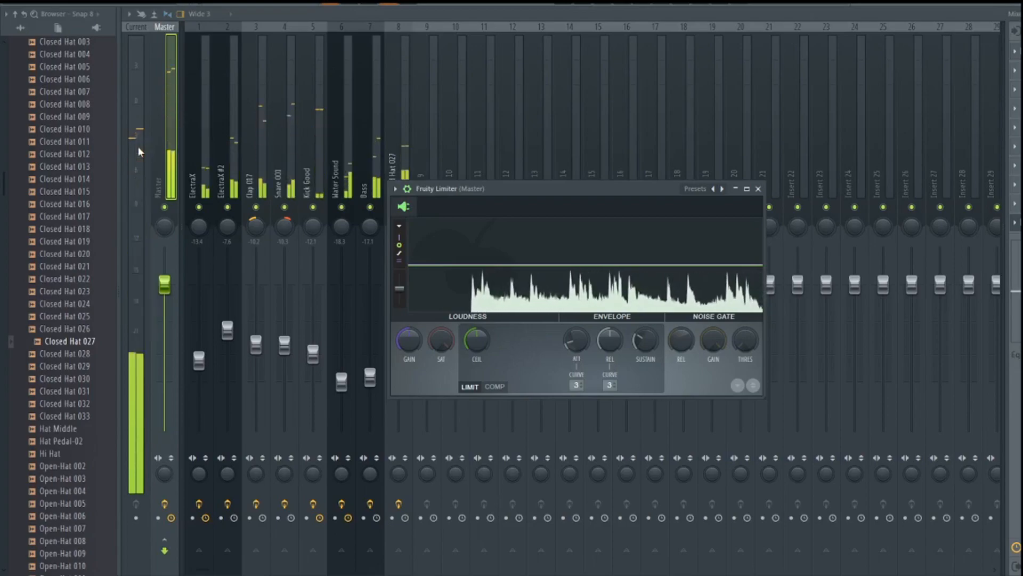
{"action": "key", "text": "space"}
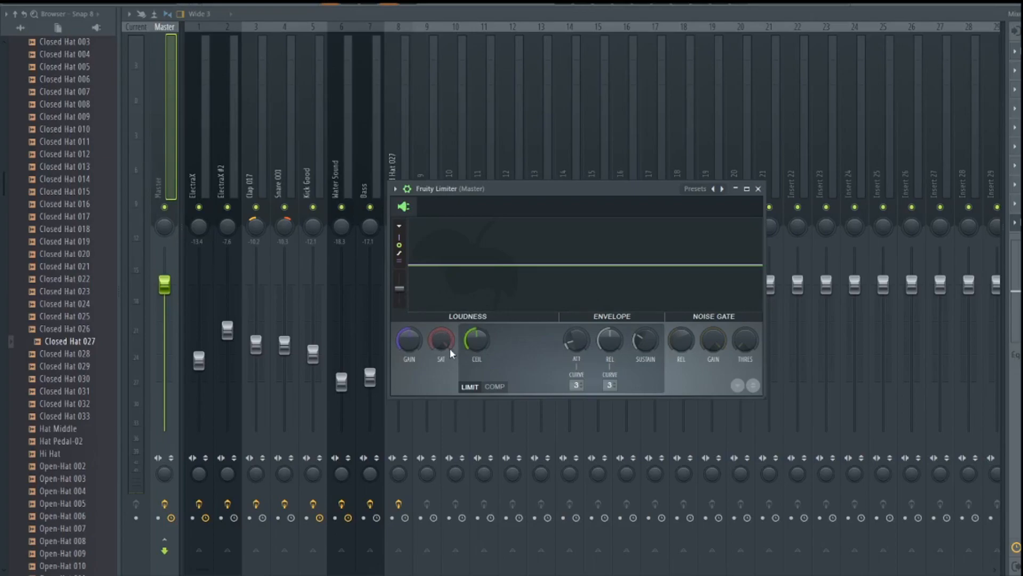
Raise the gain and slightly lower the ceiling of the Master track's Fruity Limiter while the mix plays.
{"action": "key", "text": "space"}
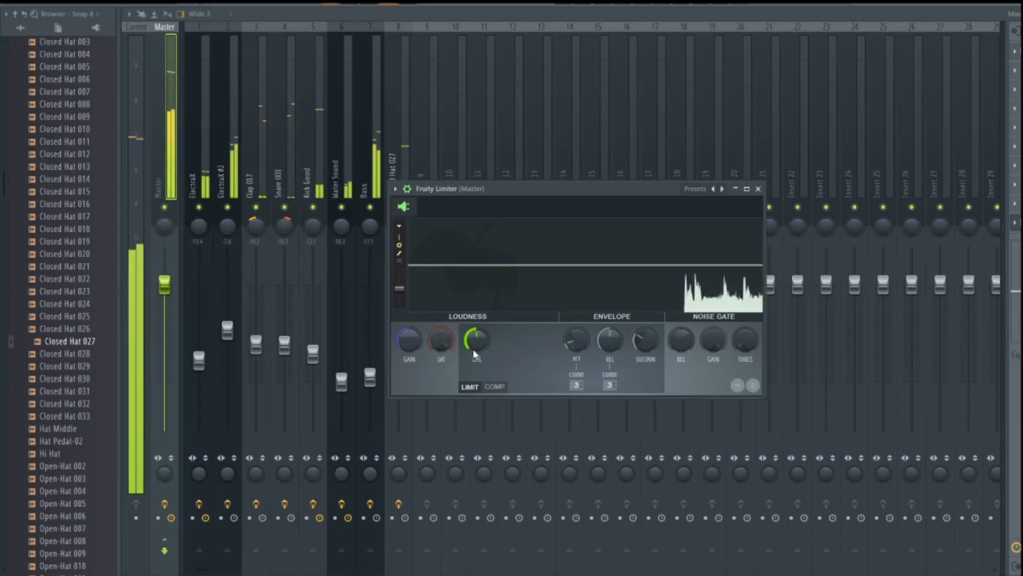
{"action": "left_click_drag", "start_coordinate": [414, 346], "coordinate": [414, 315]}
{"action": "key", "text": "space"}
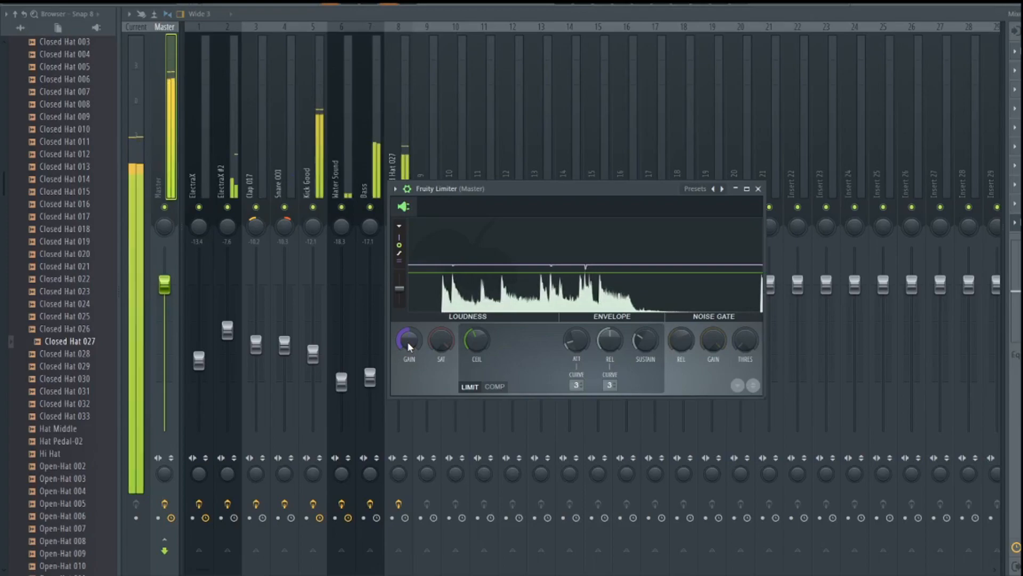
{"action": "key", "text": "space"}
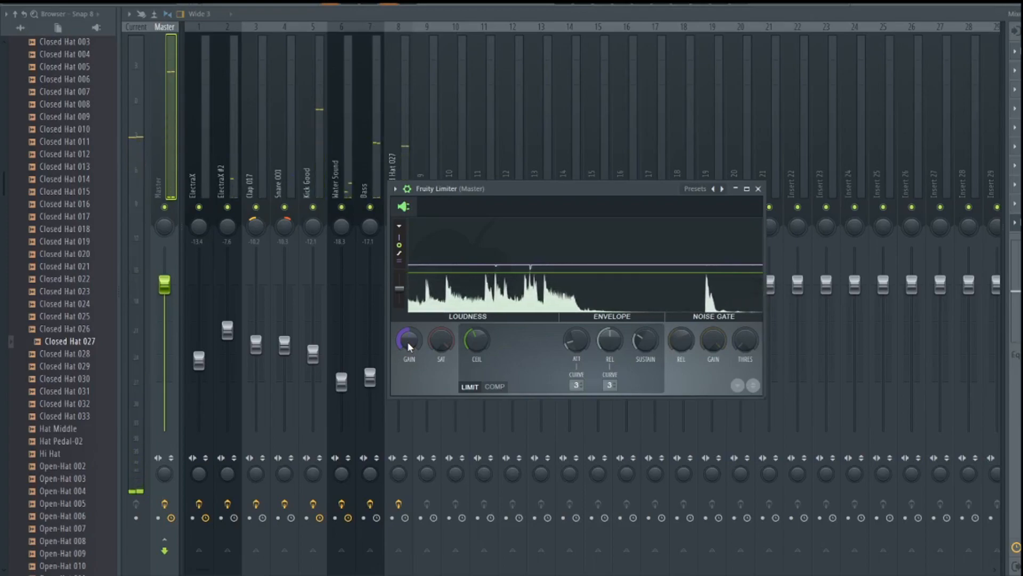
{"action": "key", "text": "space"}
{"action": "left_click_drag", "start_coordinate": [408, 342], "coordinate": [409, 336]}
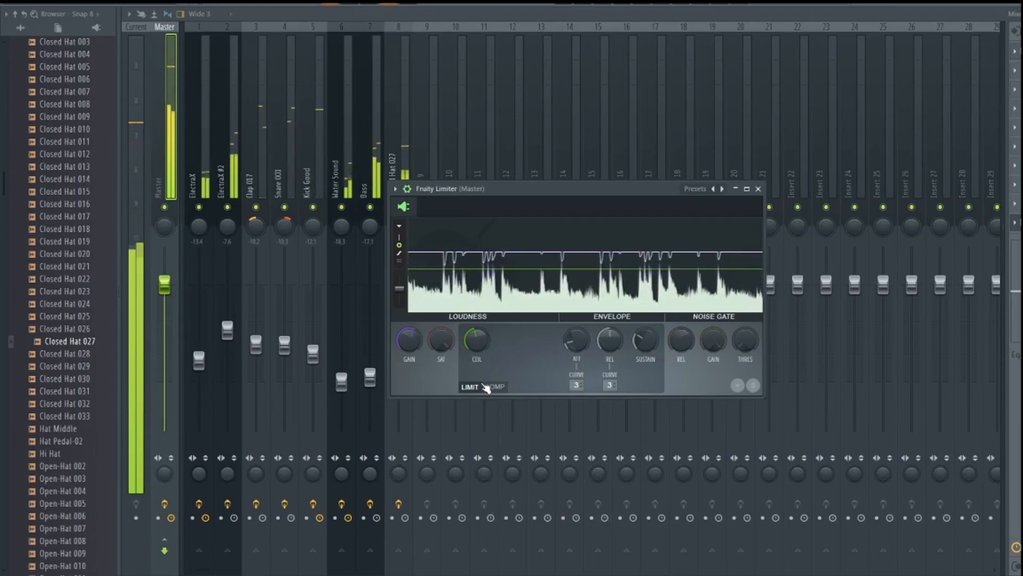
{"action": "left_click", "coordinate": [758, 189]}
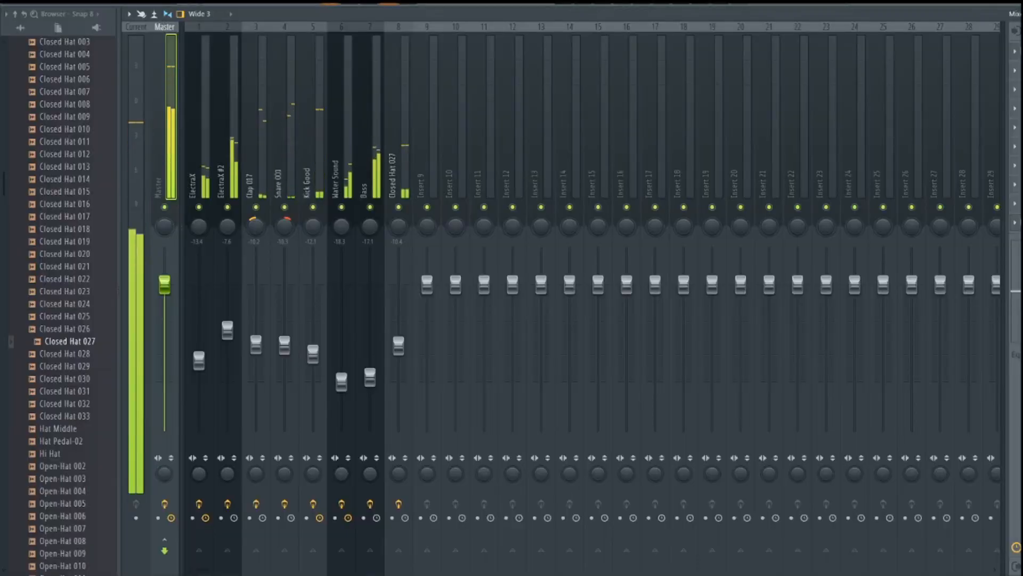
{"action": "left_click", "coordinate": [1021, 223]}
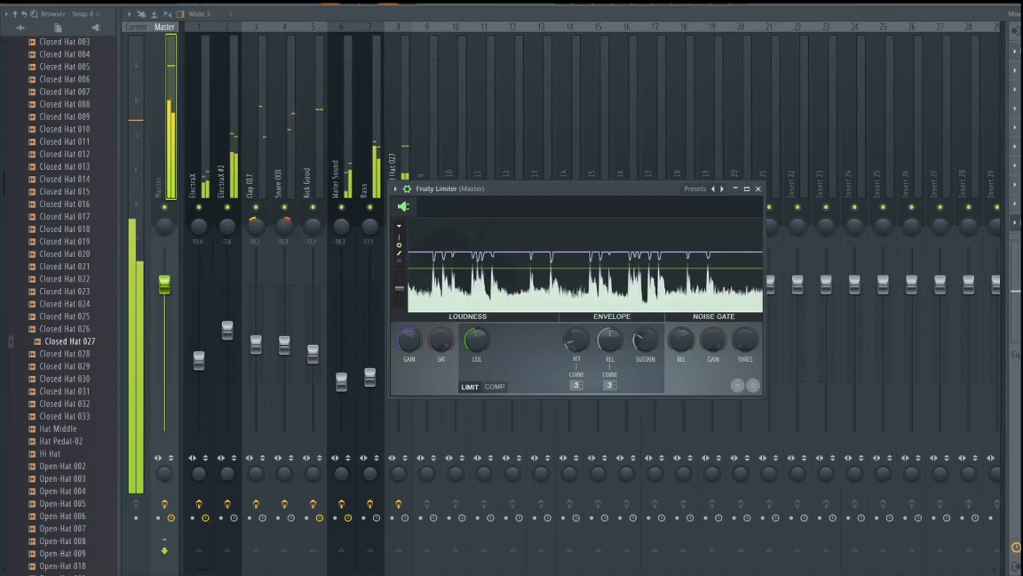
Listen to the playlist arrangement with the ElectraX and ElectraX #2 tracks muted, and unmute both.
{"action": "key", "text": "F9"}
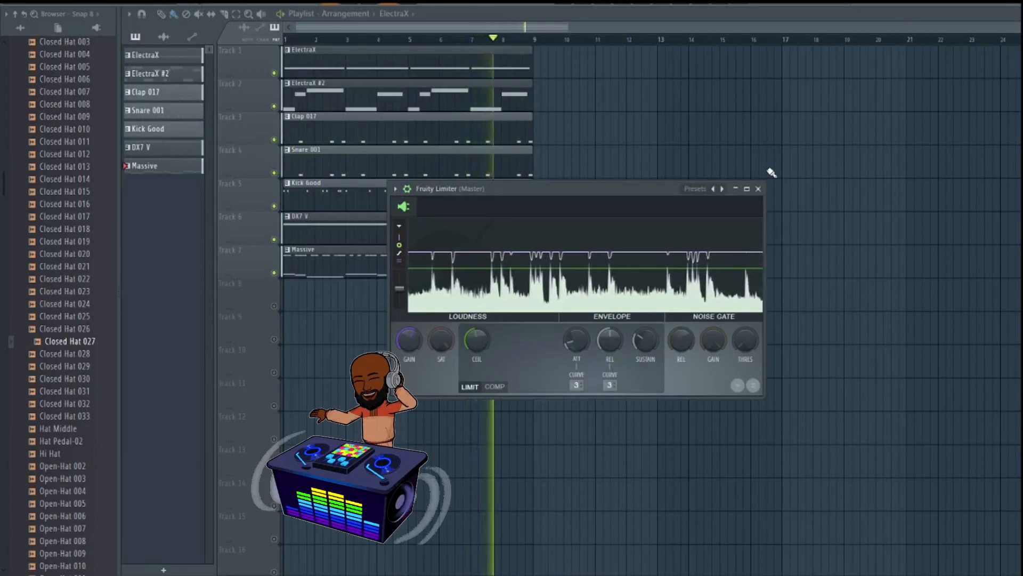
{"action": "left_click", "coordinate": [274, 74]}
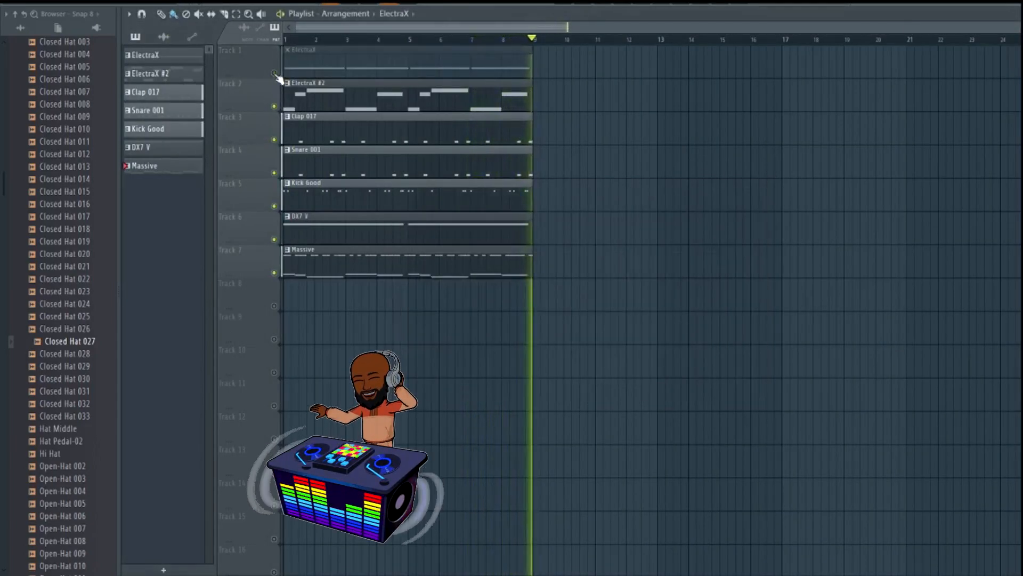
{"action": "left_click", "coordinate": [275, 106]}
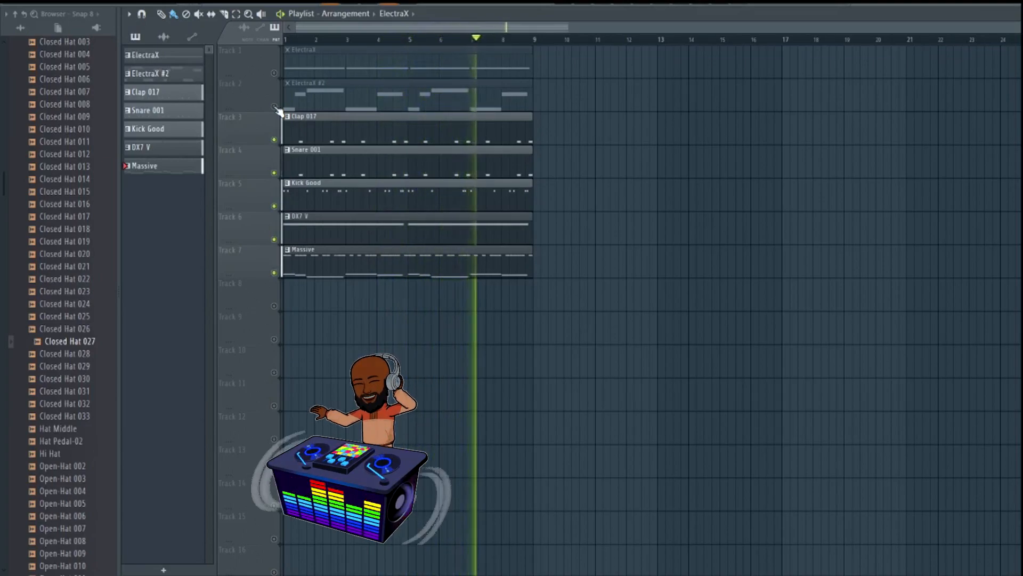
{"action": "left_click", "coordinate": [277, 74]}
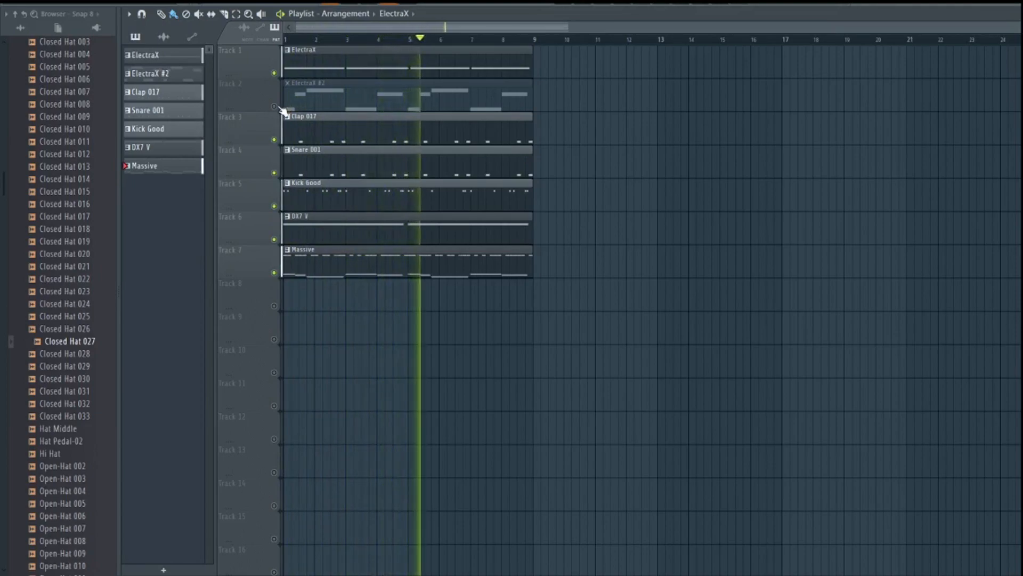
{"action": "left_click", "coordinate": [274, 106]}
{"action": "key", "text": "space"}
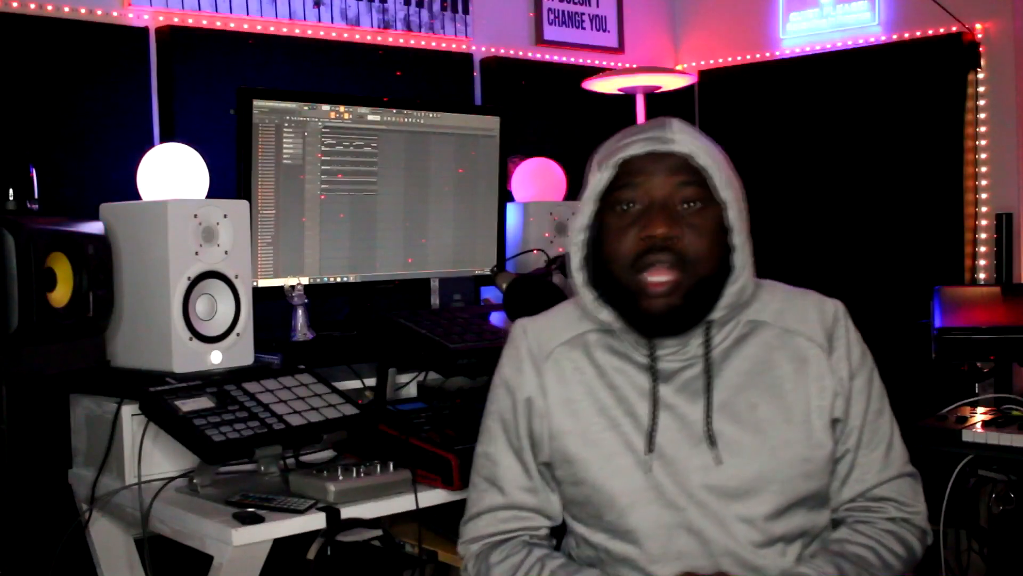